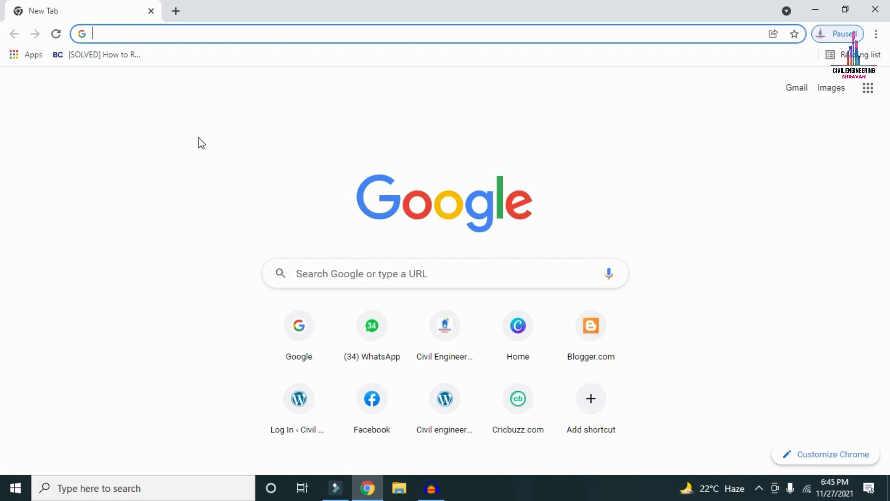
# - Open the website civilbasics123.com and look through its home page
pyautogui.write('http://civilbasics123.com/')
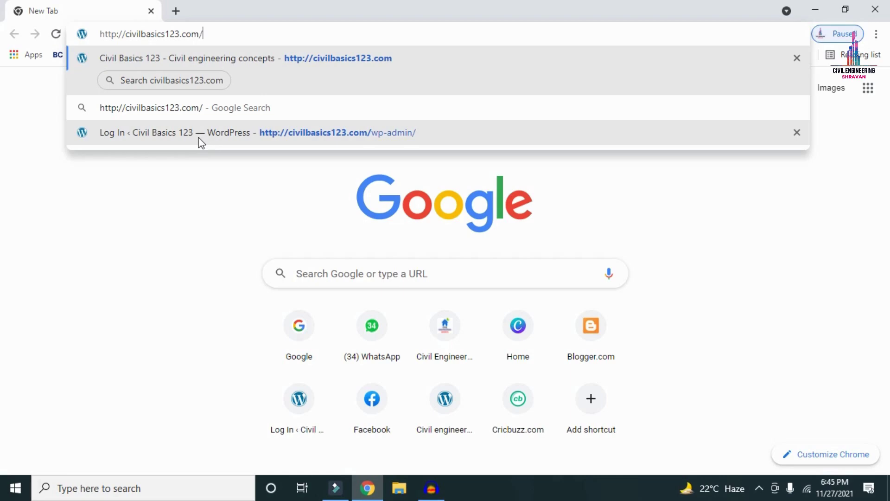
pyautogui.press('Return')
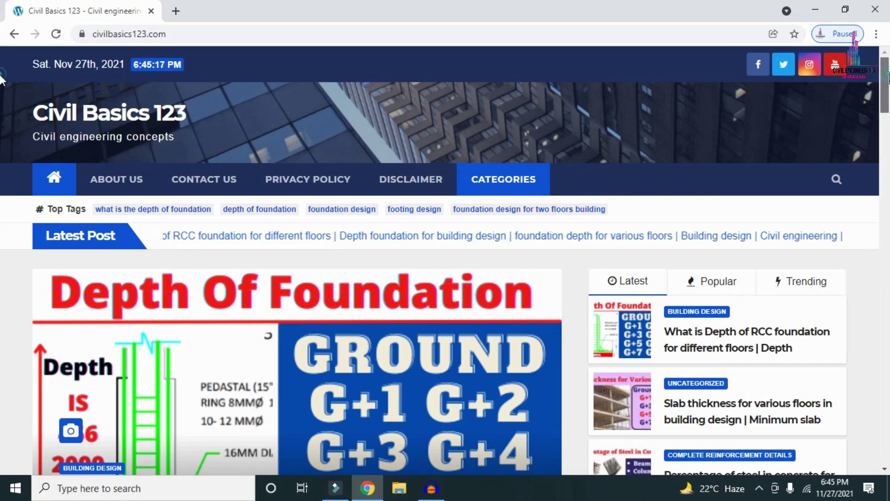
pyautogui.scroll(-7, 0, 78)
pyautogui.scroll(-4, 0, 123)
pyautogui.scroll(10, 1, 148)
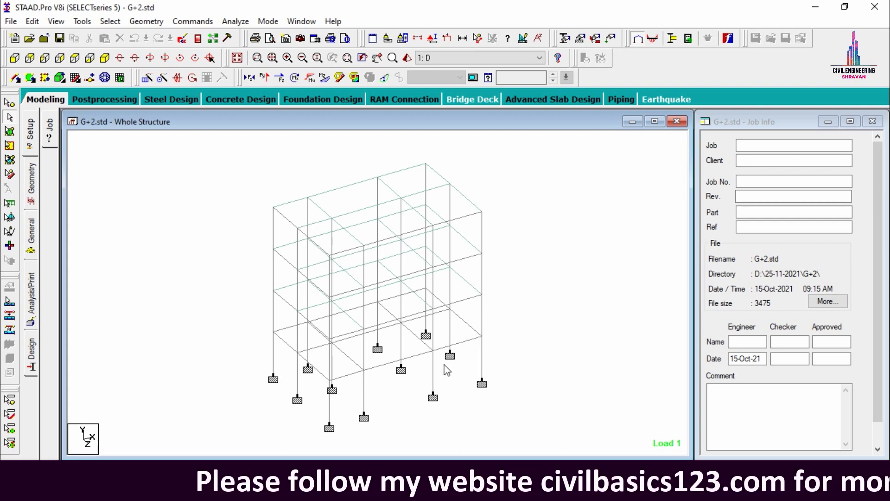
# - In STAAD.Pro, pick the front end-bay beam on each level of the G+2 frame in turn, then clear the selection
pyautogui.click(465, 345)
pyautogui.click(473, 302)
pyautogui.click(470, 258)
pyautogui.click(469, 217)
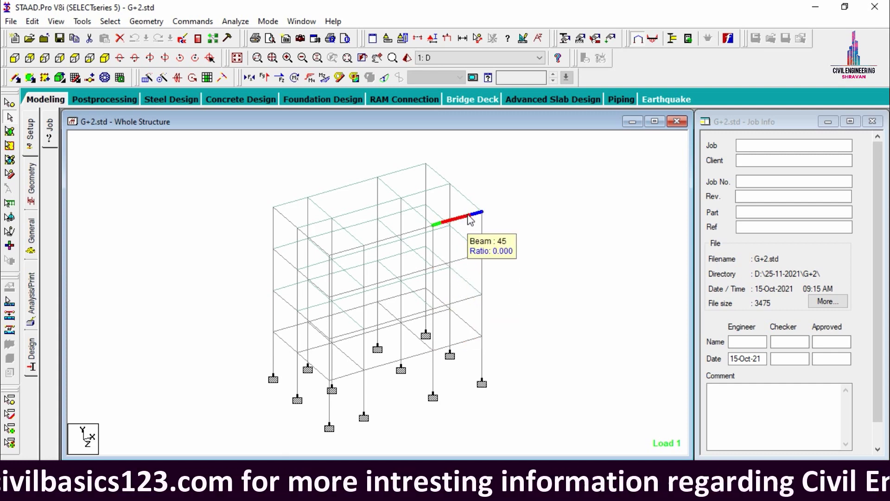
pyautogui.click(540, 216)
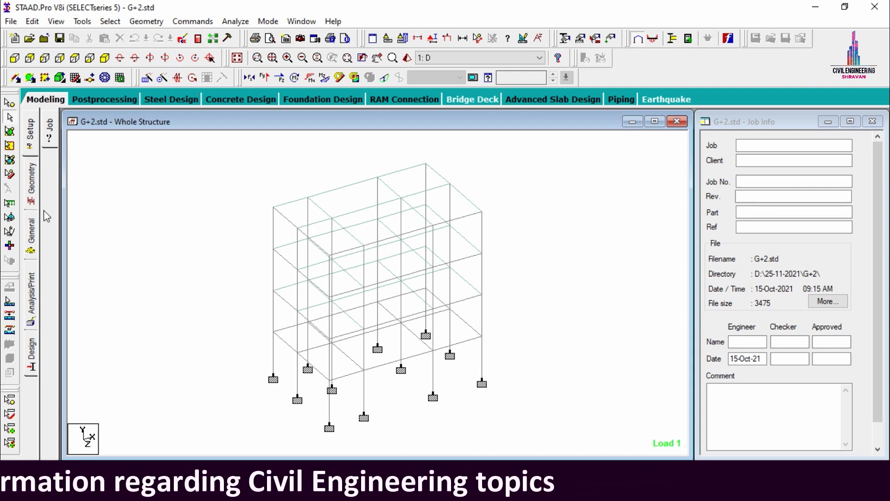
# - Review the model's section properties, highlighting the Rect 0.30x0.23 members and inspecting the plate thickness definition
pyautogui.click(26, 231)
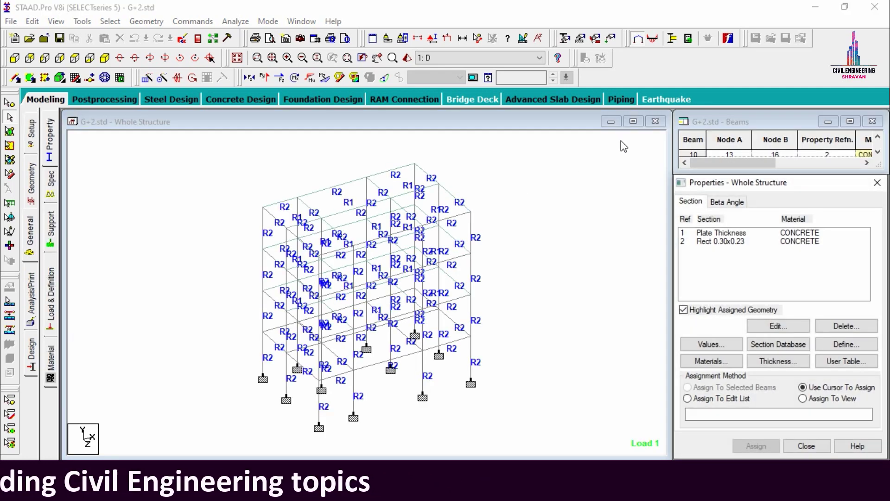
pyautogui.click(722, 242)
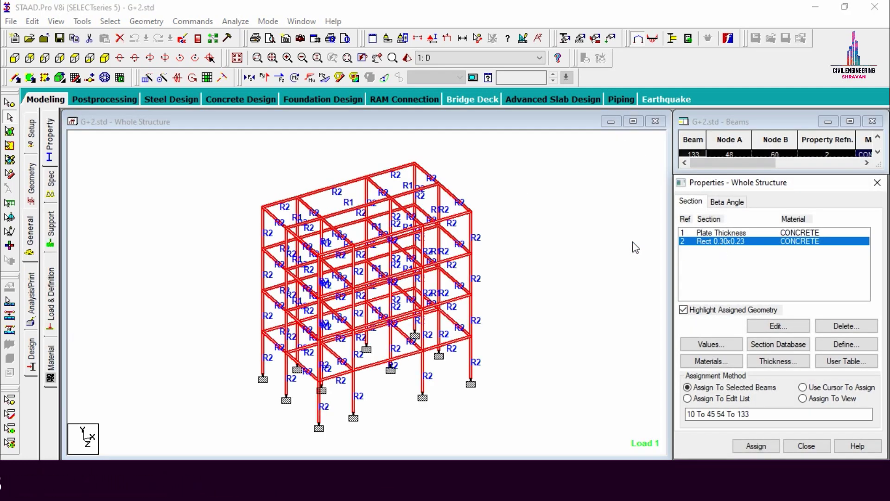
pyautogui.click(595, 241)
pyautogui.click(723, 232)
pyautogui.click(791, 329)
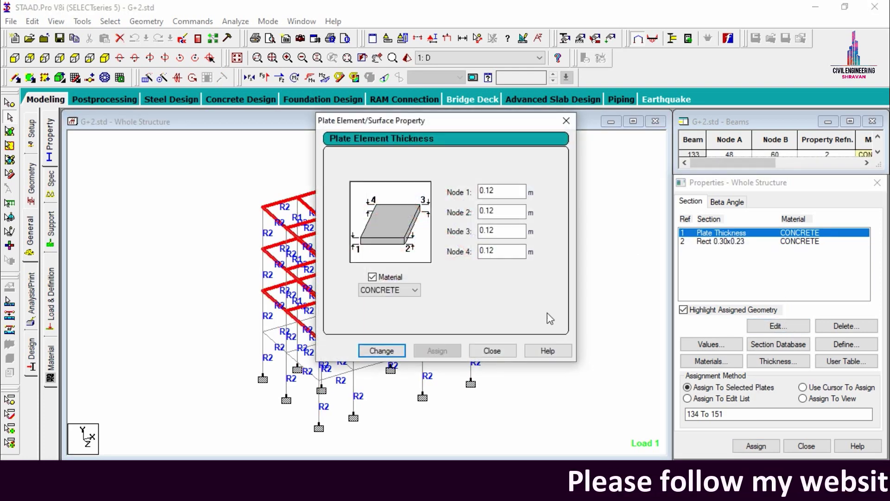
pyautogui.click(489, 349)
pyautogui.click(542, 336)
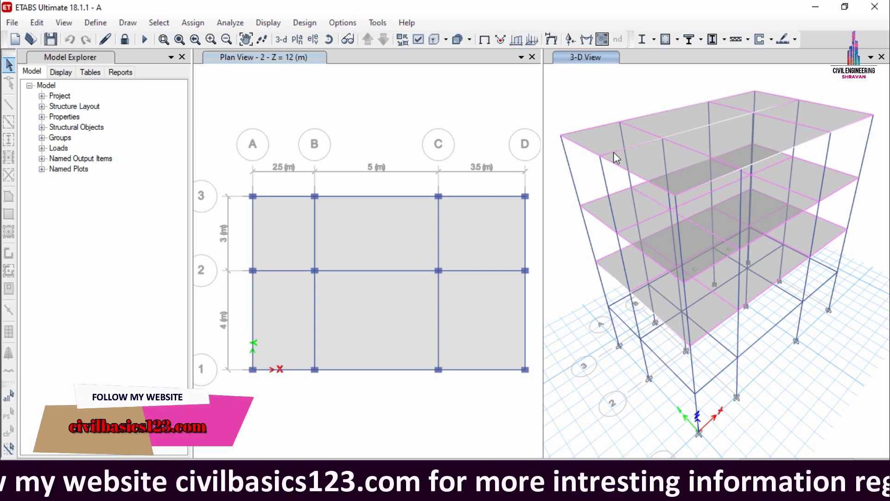
# - Switch to ETABS and review the list of defined frame sections
pyautogui.click(91, 22)
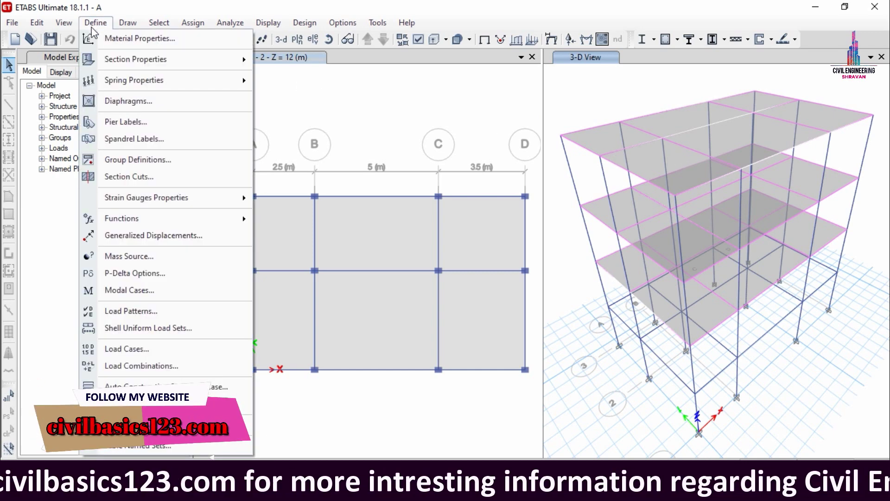
pyautogui.moveTo(131, 57)
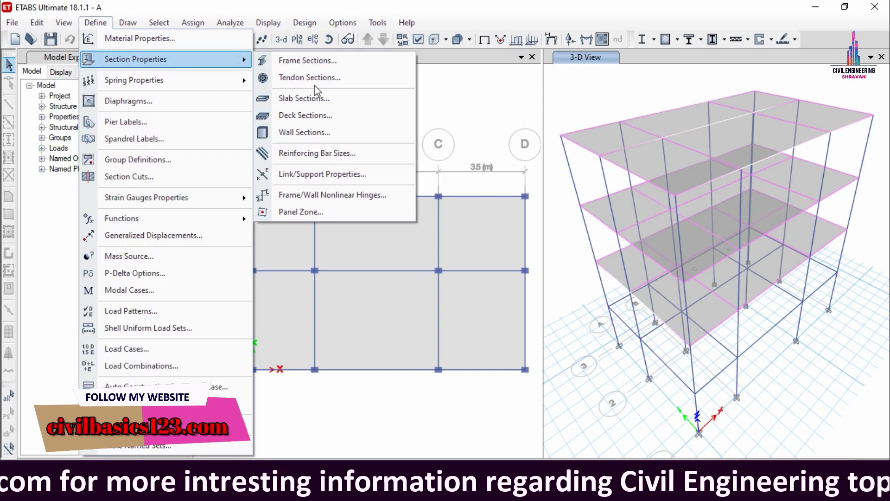
pyautogui.click(324, 65)
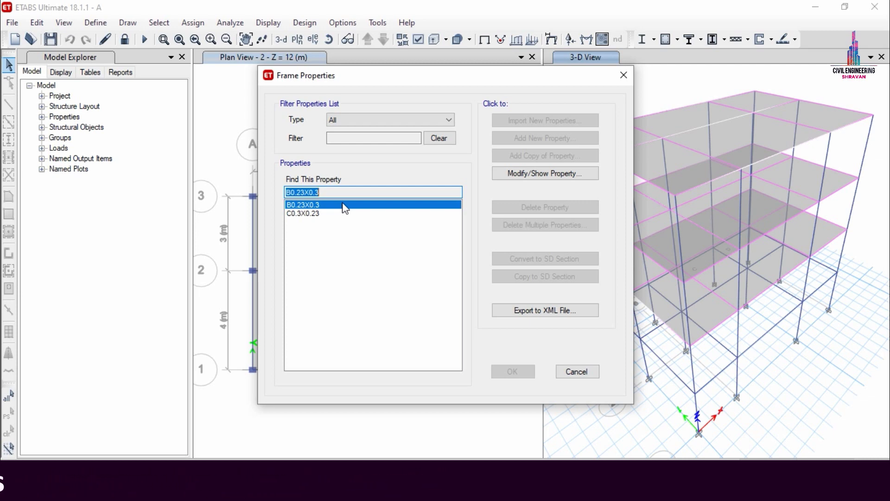
pyautogui.click(623, 75)
# - Inspect the definition of slab property S120, including its thickness, and leave it without changes
pyautogui.click(95, 22)
pyautogui.moveTo(142, 63)
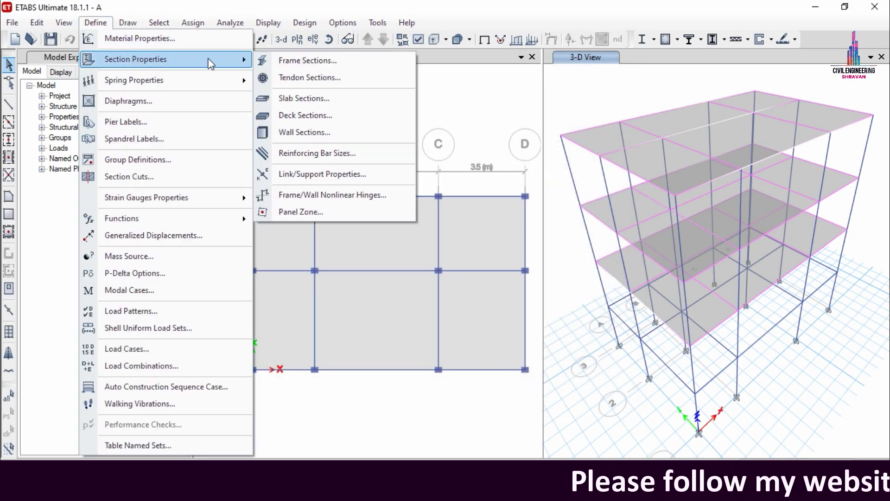
pyautogui.click(341, 99)
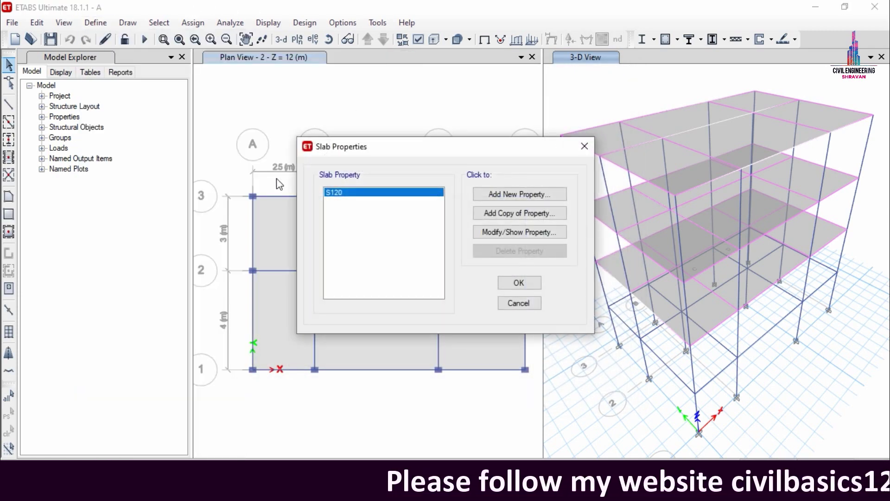
pyautogui.click(495, 236)
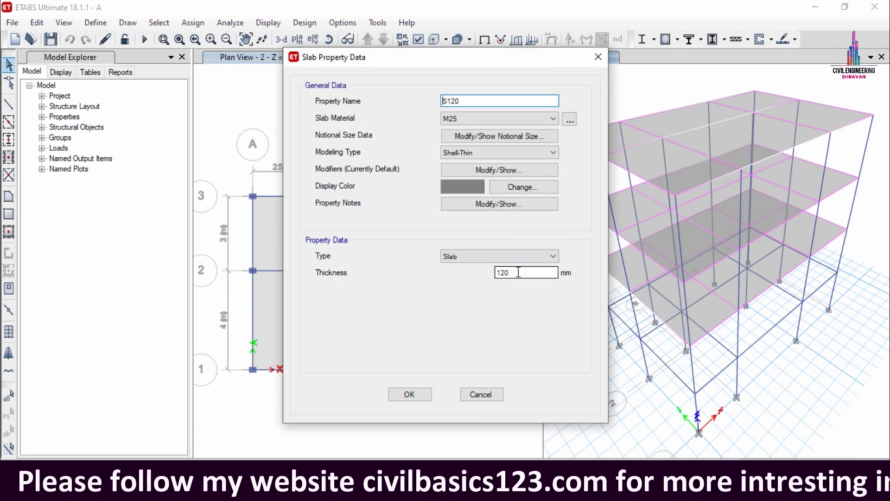
pyautogui.click(490, 395)
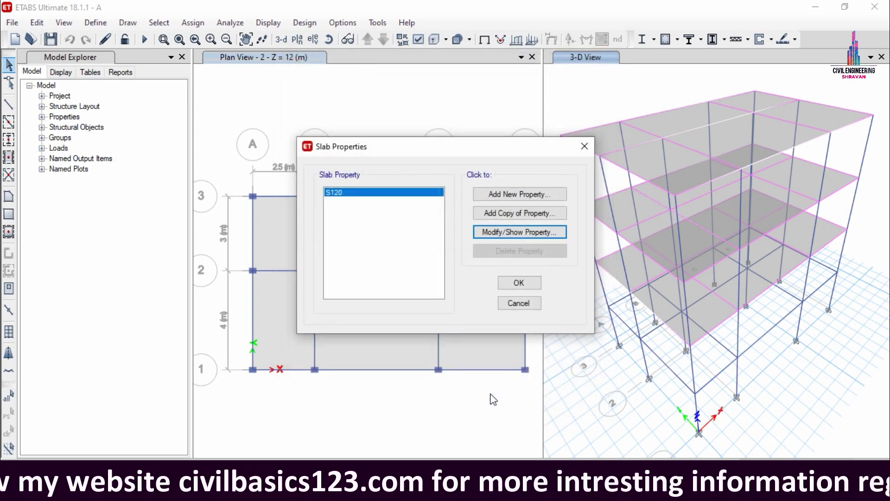
pyautogui.click(519, 303)
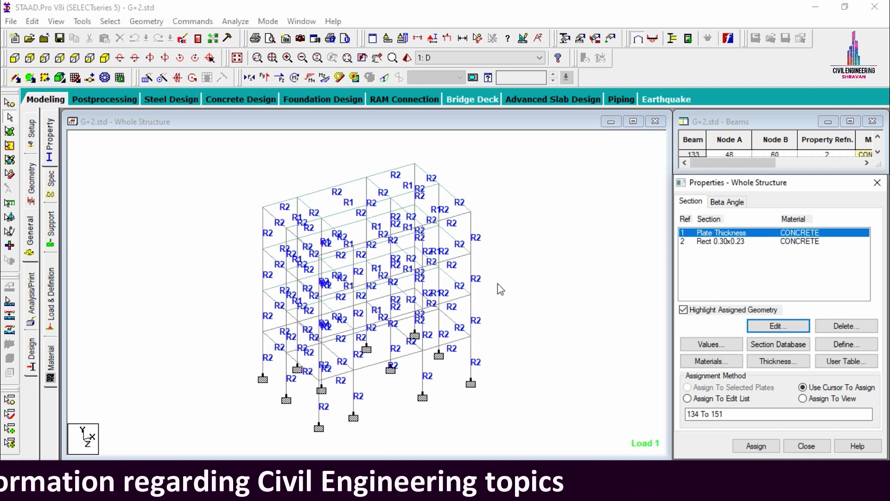
# - Switch to STAAD.Pro and examine the concrete design of plinth-level beam 18 in the front end bay
pyautogui.doubleClick(460, 343)
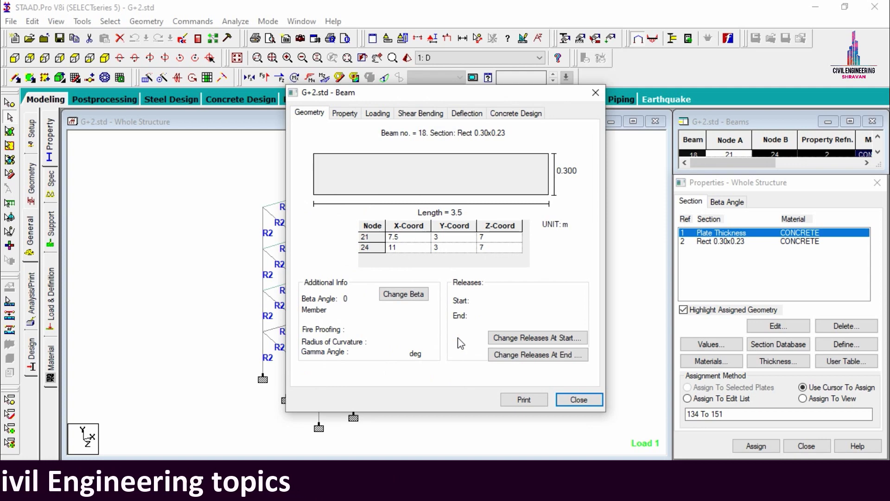
pyautogui.click(532, 116)
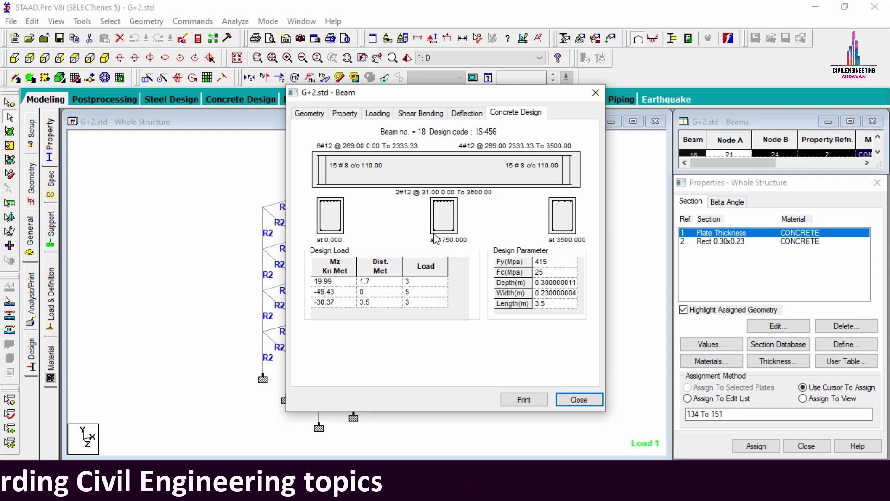
pyautogui.click(578, 399)
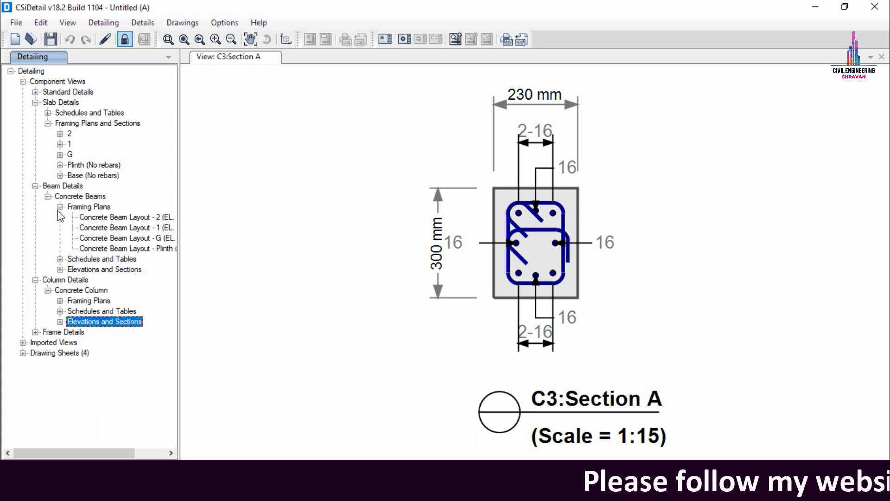
# - In CSiDetail, find plinth beam 1B1 under the beam elevations and sections, and view its Section A and Section B reinforcement
pyautogui.click(60, 269)
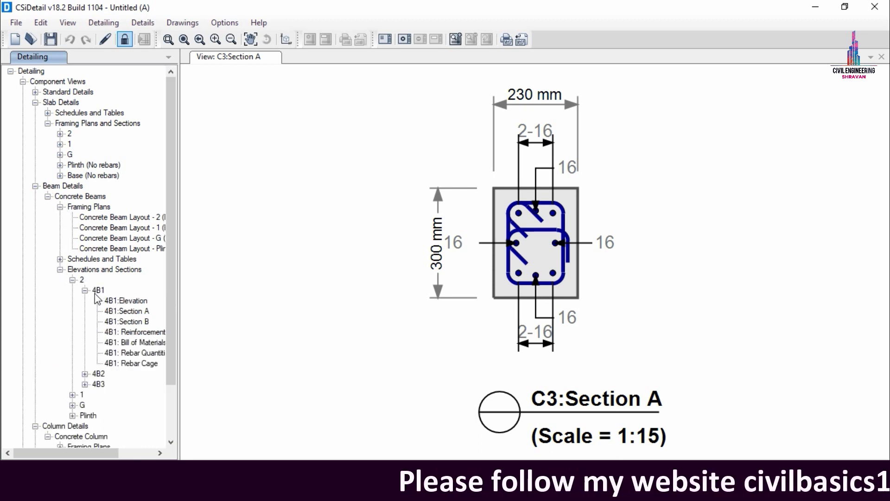
pyautogui.click(72, 415)
pyautogui.scroll(-3, 34, 327)
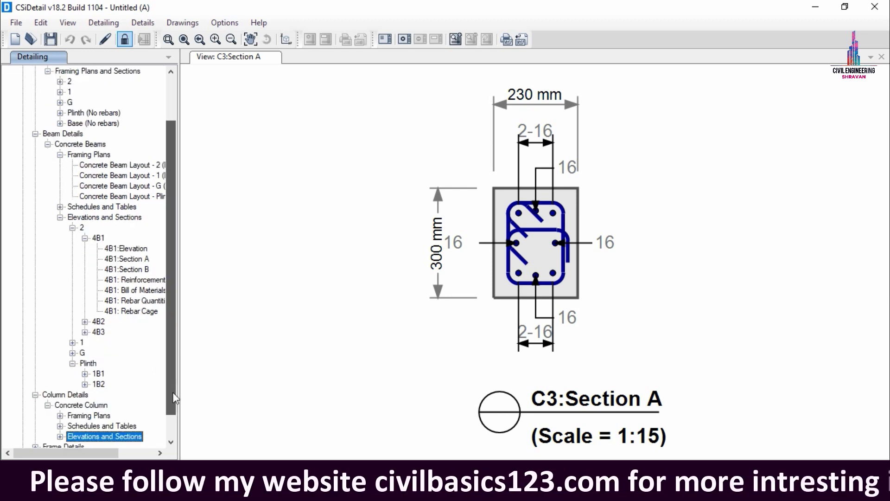
pyautogui.click(84, 353)
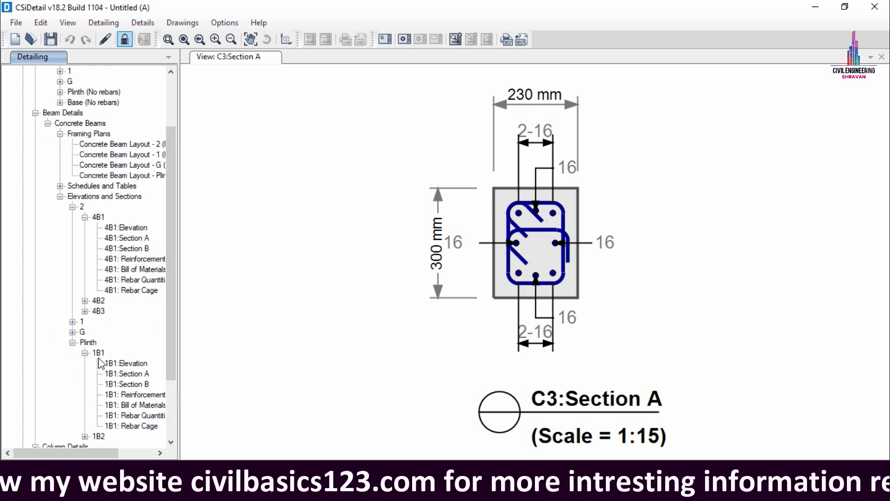
pyautogui.click(127, 374)
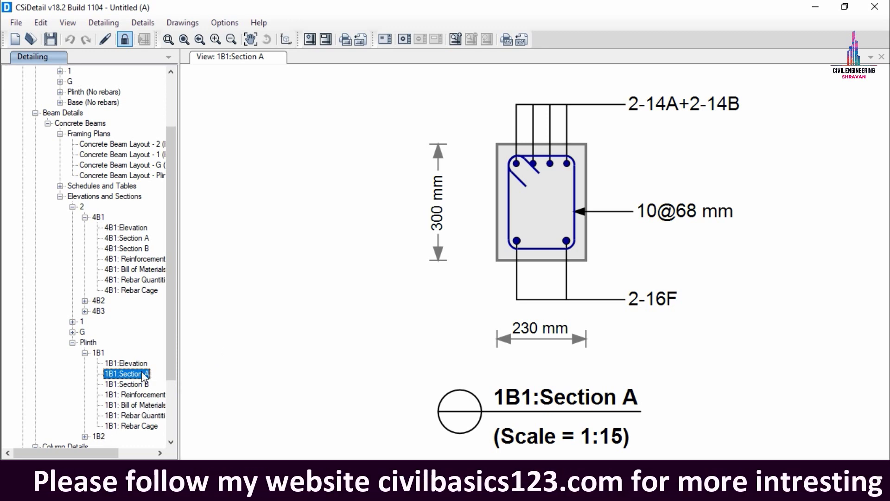
pyautogui.click(124, 386)
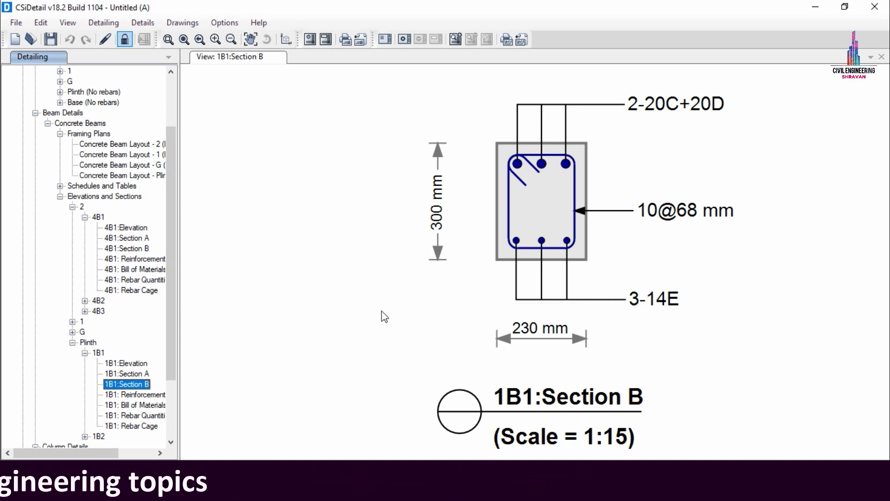
# - Return to STAAD.Pro to recheck beam 18's concrete design, then close its details and deselect the beam
pyautogui.moveTo(495, 491)
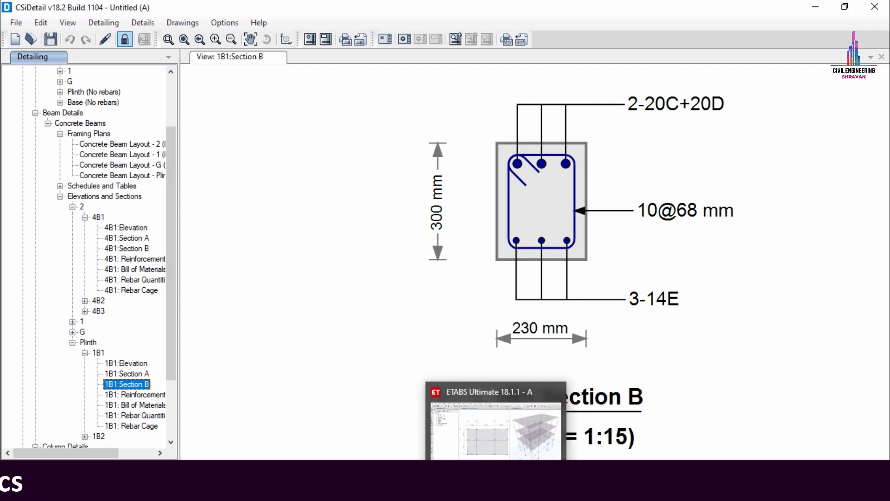
pyautogui.click(458, 492)
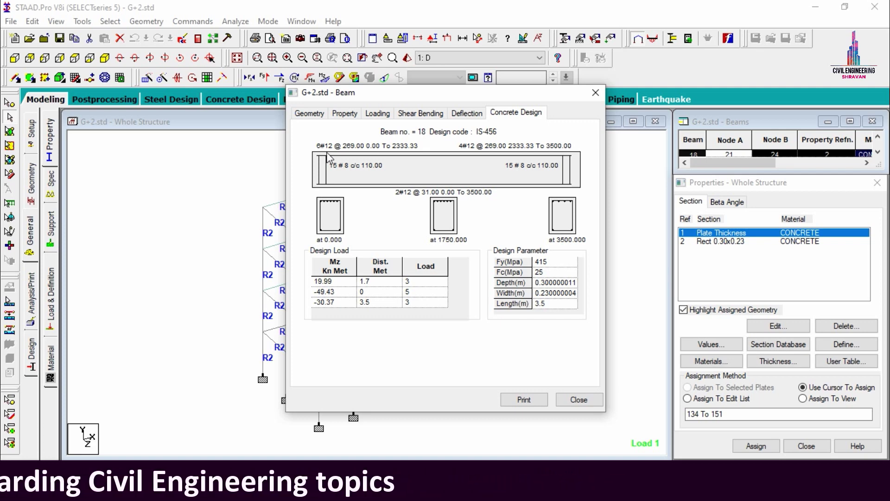
pyautogui.click(579, 399)
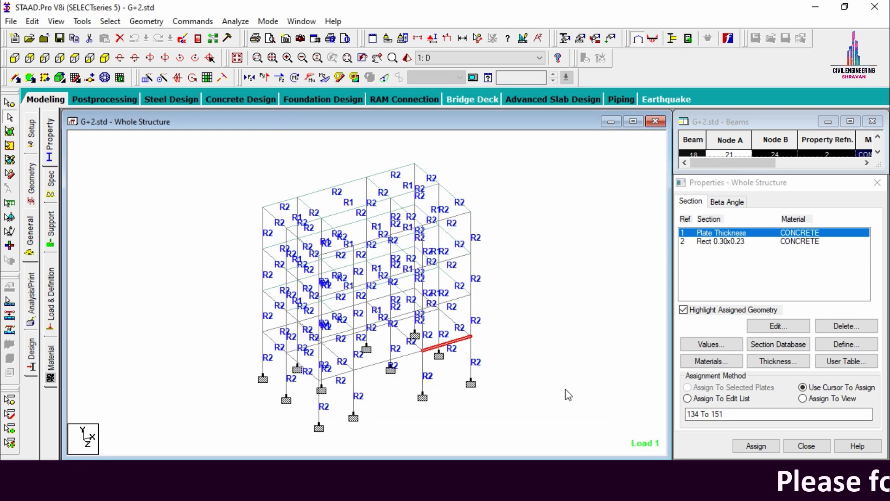
pyautogui.click(569, 395)
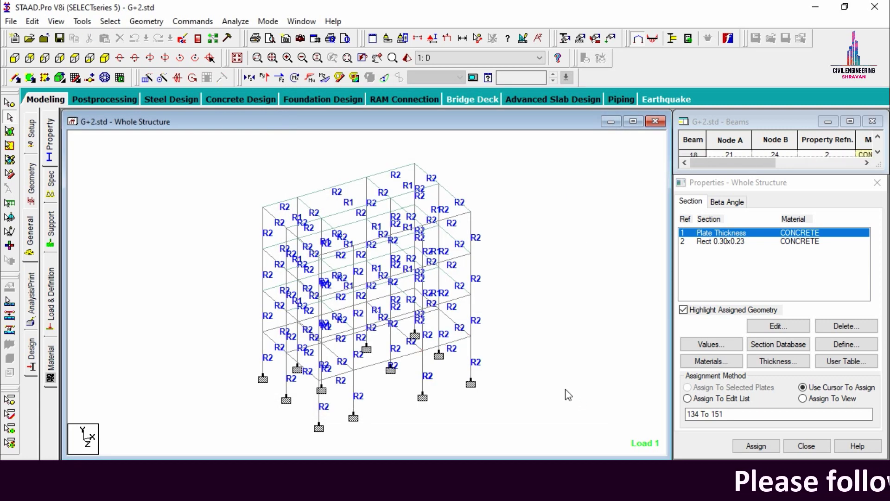
# - Examine the concrete design of top-floor beam 45 in the front end bay
pyautogui.click(461, 220)
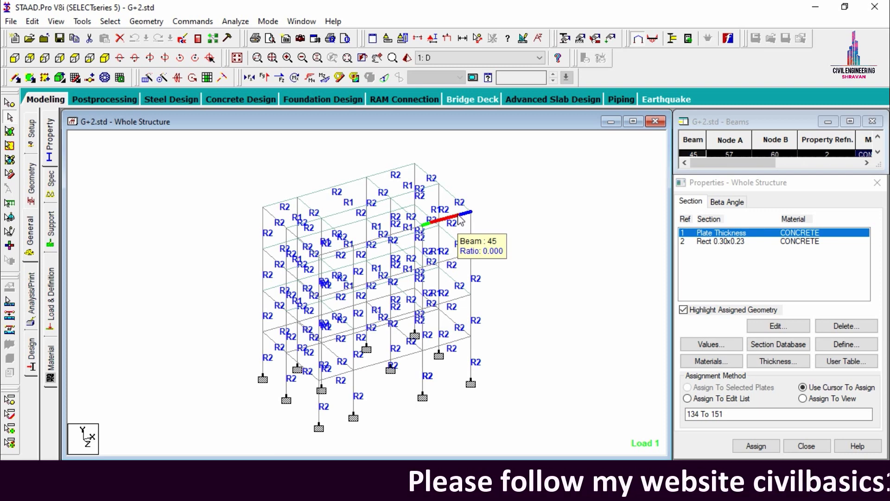
pyautogui.doubleClick(461, 221)
pyautogui.click(529, 115)
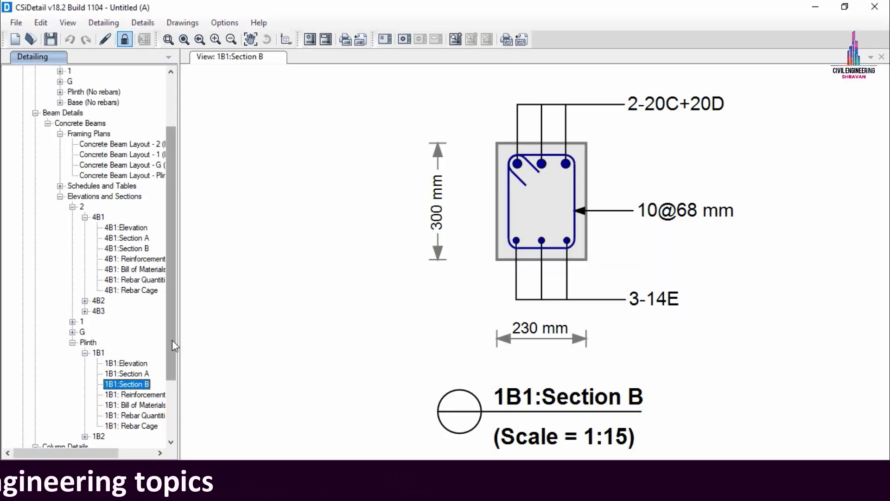
# - View Section A of storey 2 beam 4B1 in CSiDetail, then return to STAAD.Pro and close beam 45's details
pyautogui.moveTo(172, 341); pyautogui.dragTo(171, 372)
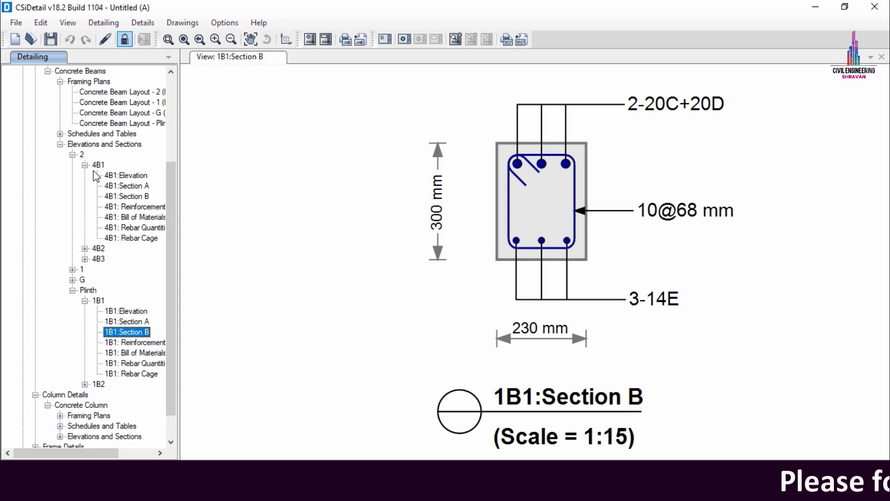
pyautogui.click(124, 186)
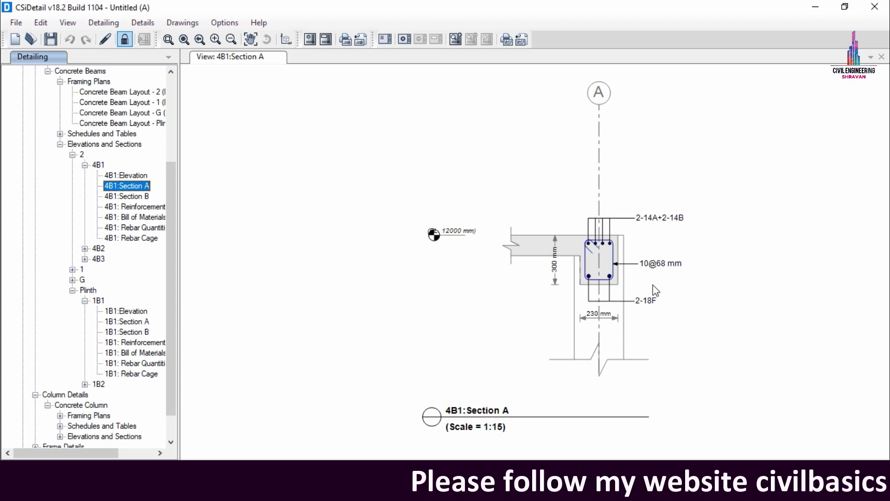
pyautogui.scroll(3, 655, 290)
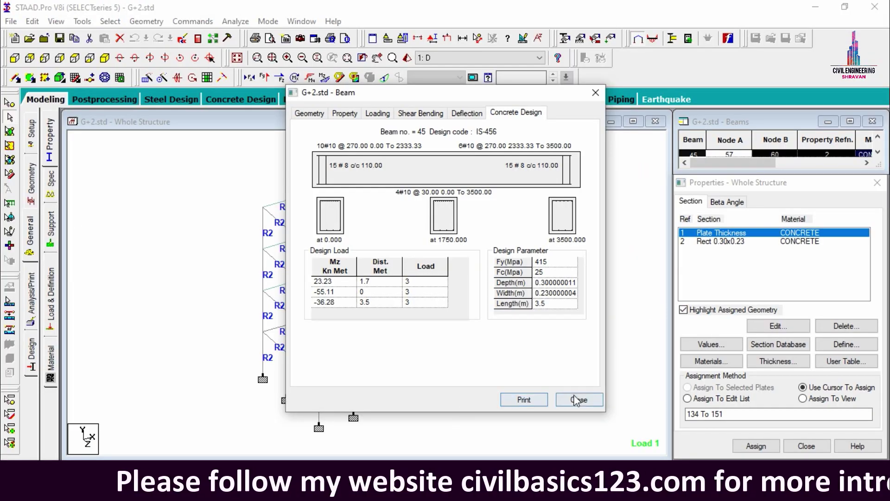
pyautogui.click(574, 394)
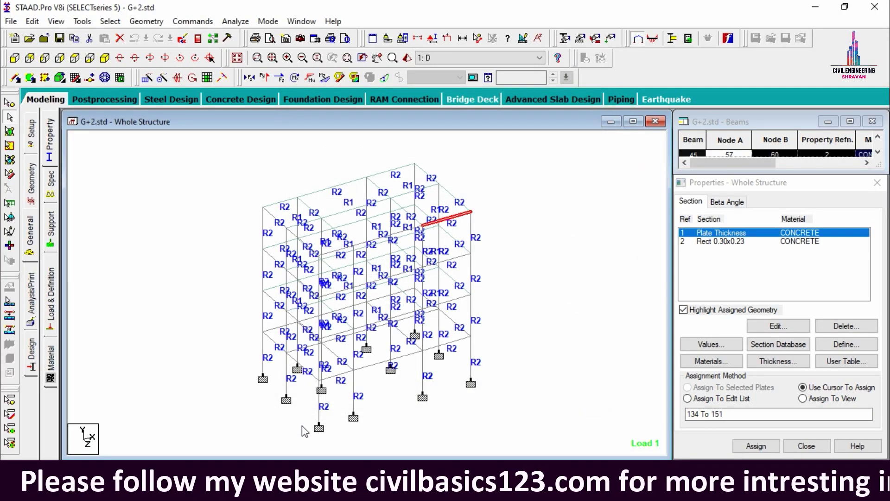
# - Check the concrete design of column 94 at the building's front base corner, then close its details
pyautogui.click(319, 408)
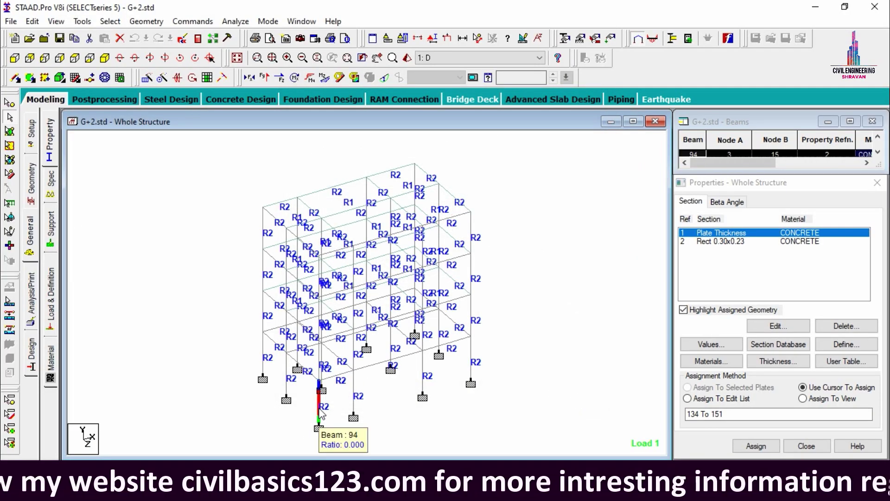
pyautogui.doubleClick(320, 412)
pyautogui.click(502, 116)
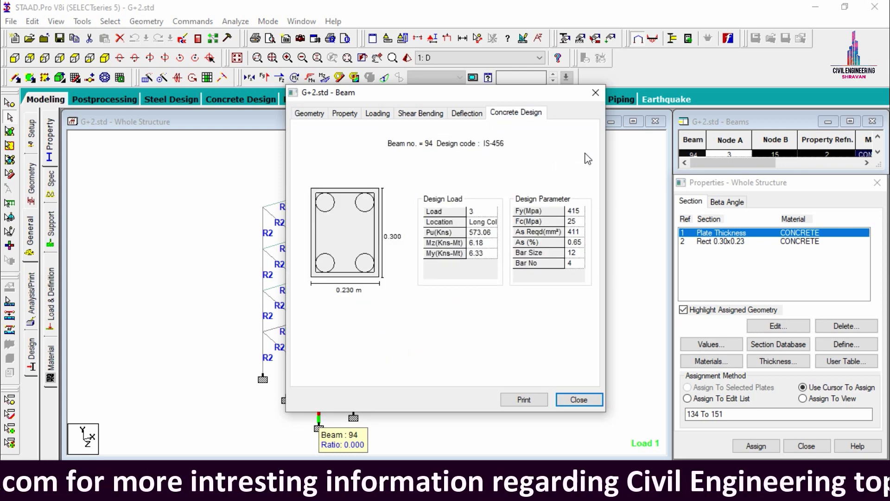
pyautogui.click(596, 93)
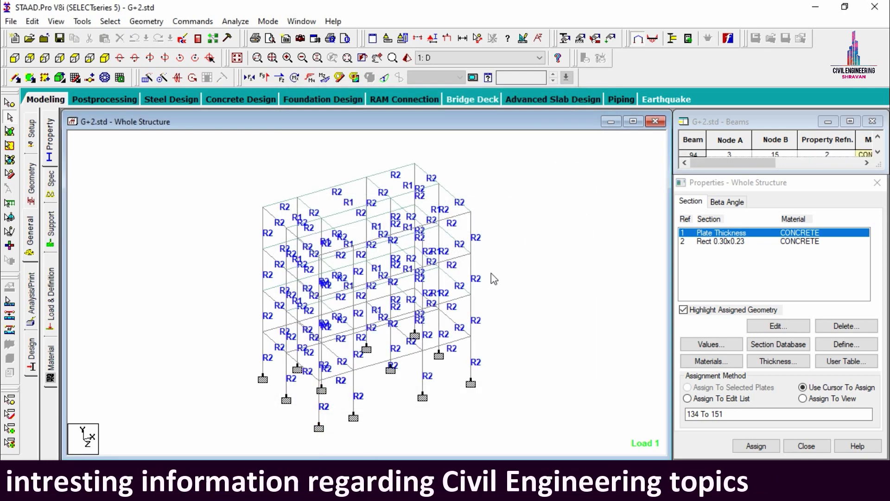
# - Check the concrete design of column 132 on the outer corner column line, then close its details
pyautogui.doubleClick(471, 281)
pyautogui.click(508, 112)
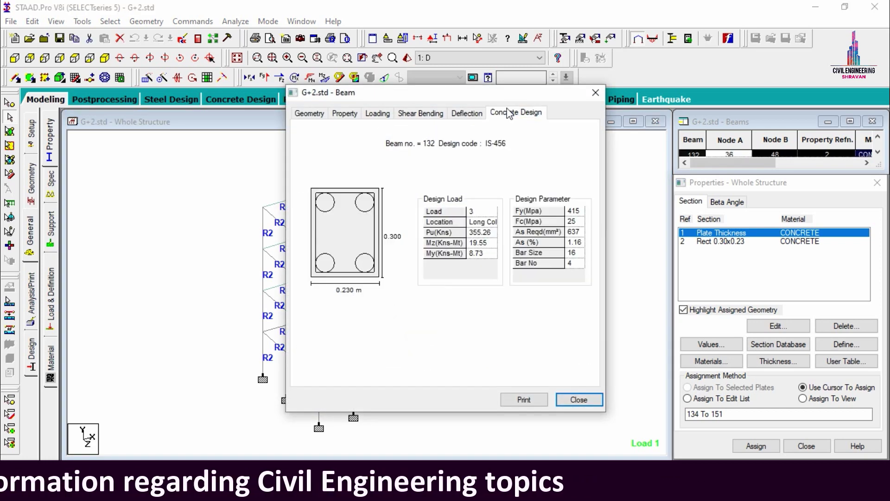
pyautogui.click(596, 92)
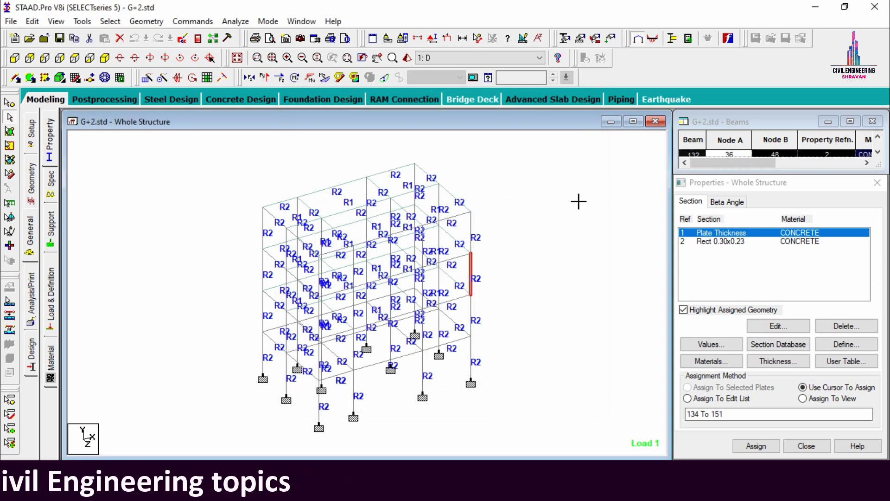
# - Examine the concrete design of top-storey column 113 and move its details window clear of the model
pyautogui.doubleClick(369, 189)
pyautogui.click(517, 114)
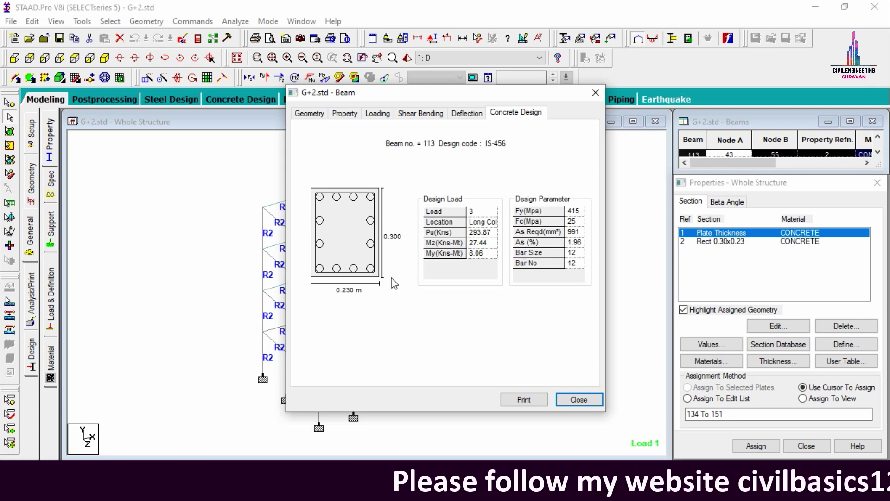
pyautogui.moveTo(430, 95); pyautogui.dragTo(600, 100)
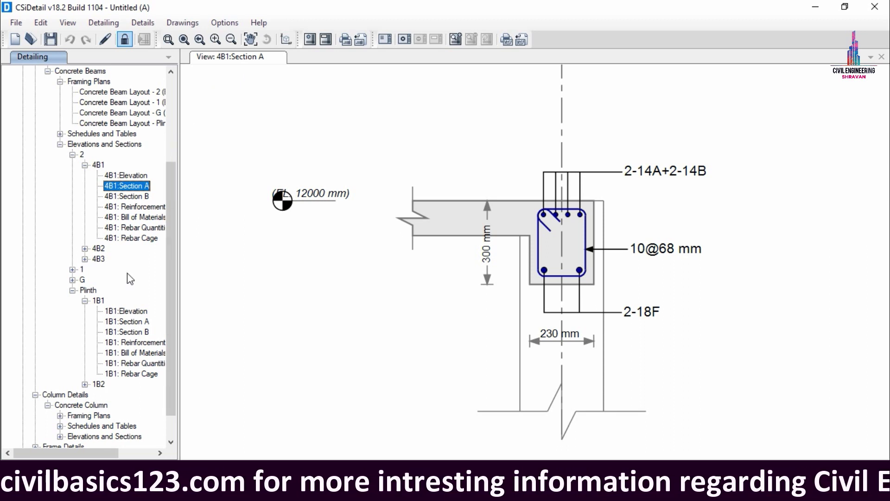
# - In CSiDetail, find column C10 under the concrete column elevations and sections and view its Section A reinforcement
pyautogui.click(60, 437)
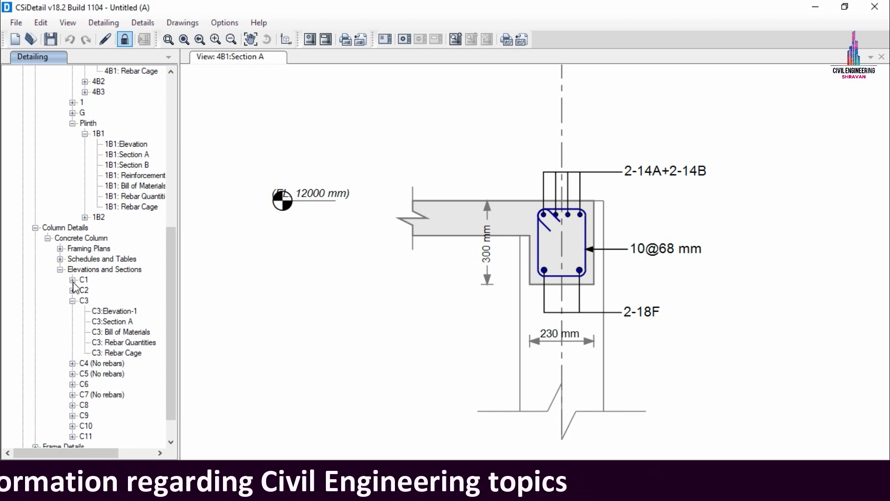
pyautogui.click(73, 301)
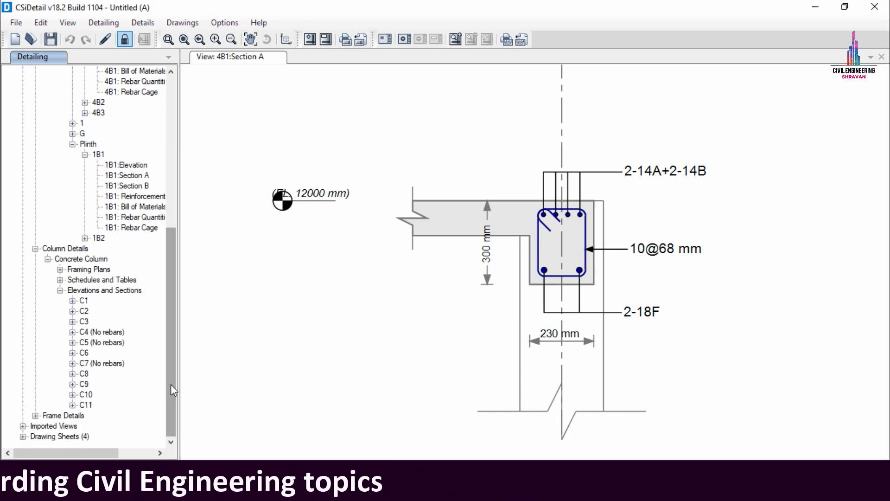
pyautogui.click(73, 394)
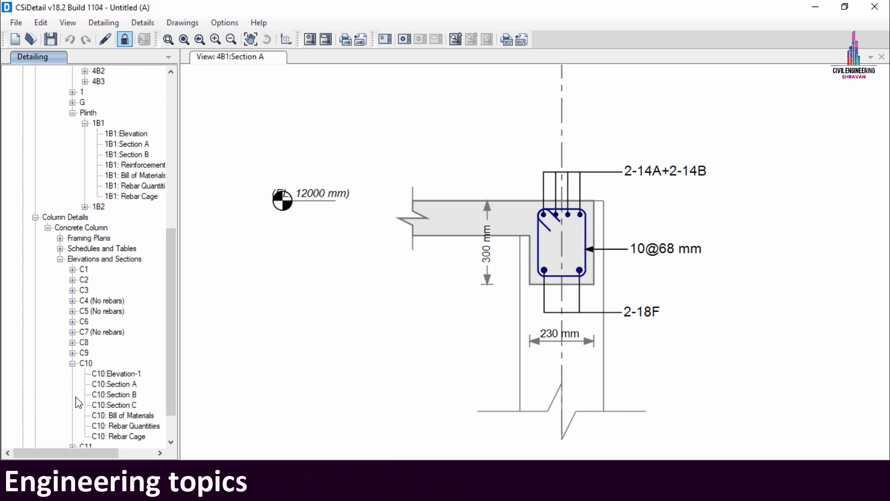
pyautogui.click(123, 384)
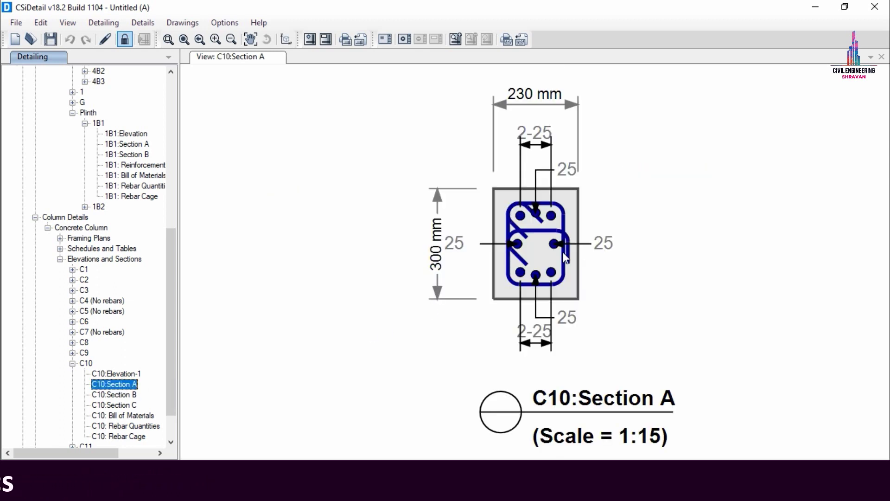
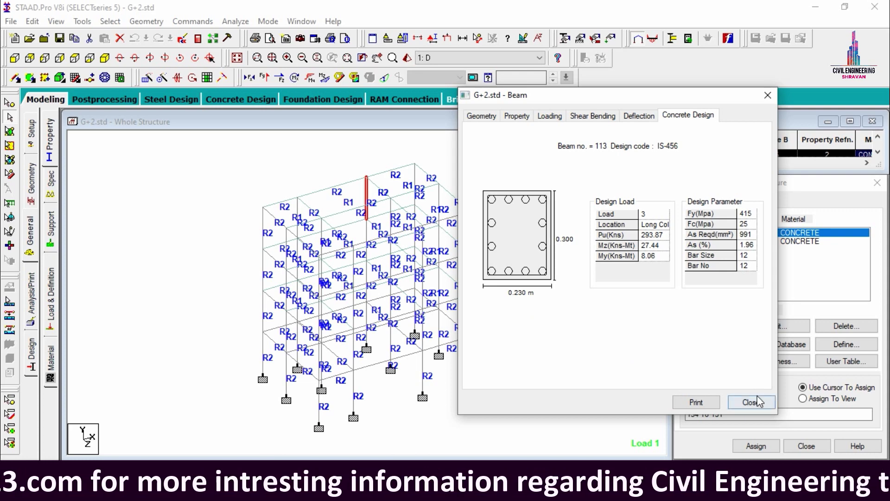
# - Back in STAAD.Pro, close column 113's details and open the analysis output at the concrete design results
pyautogui.click(750, 401)
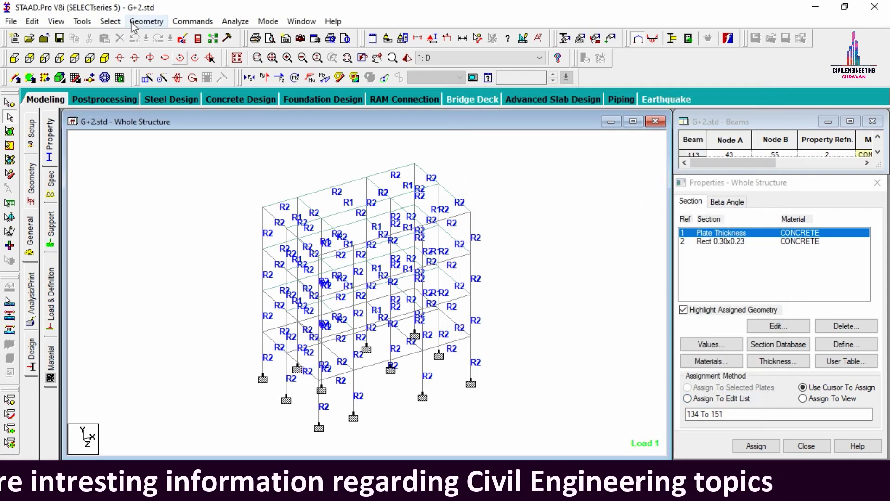
pyautogui.click(197, 39)
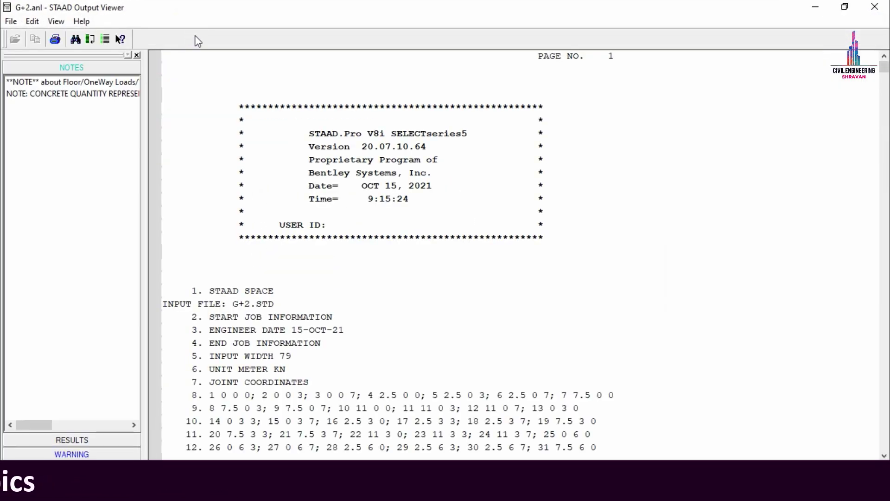
pyautogui.click(64, 439)
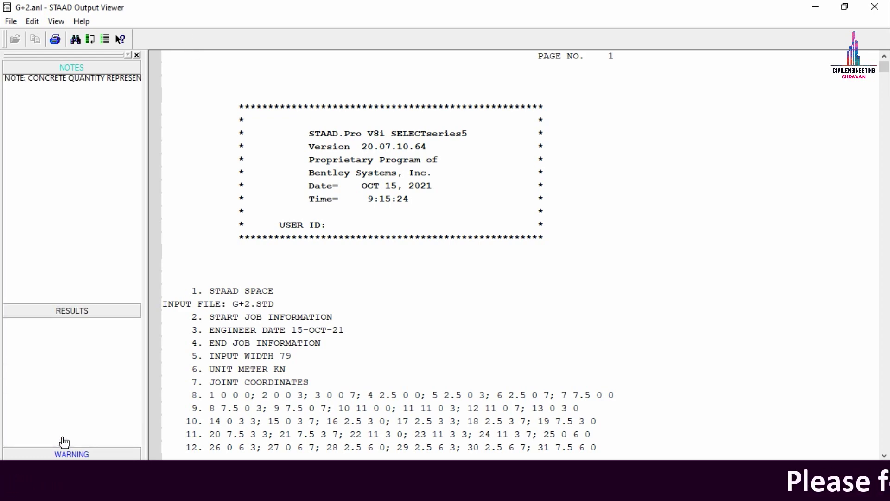
pyautogui.click(51, 101)
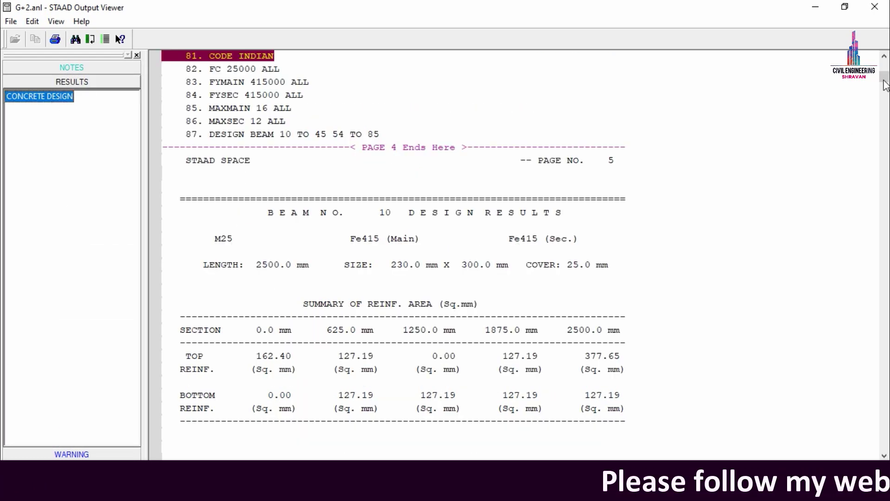
# - Examine the slab element design results near the end of the output, highlighting element 140's top reinforcement line, and the preceding column design results
pyautogui.moveTo(884, 81); pyautogui.dragTo(883, 444)
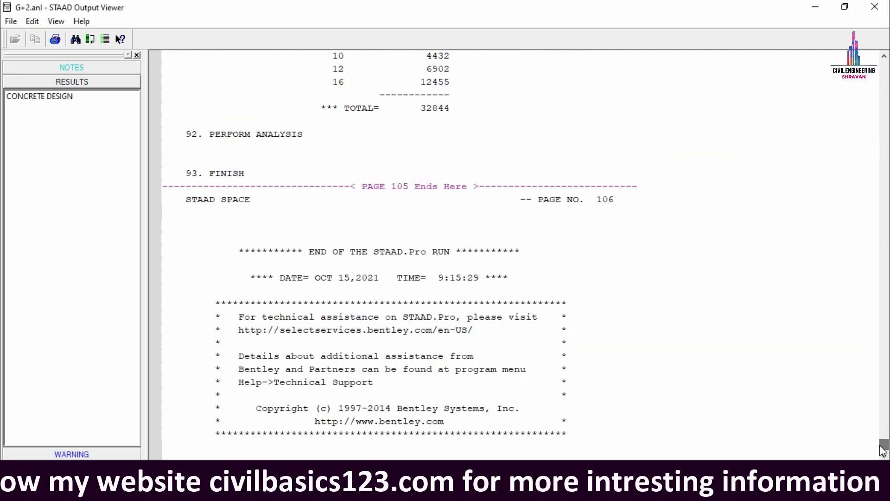
pyautogui.click(887, 338)
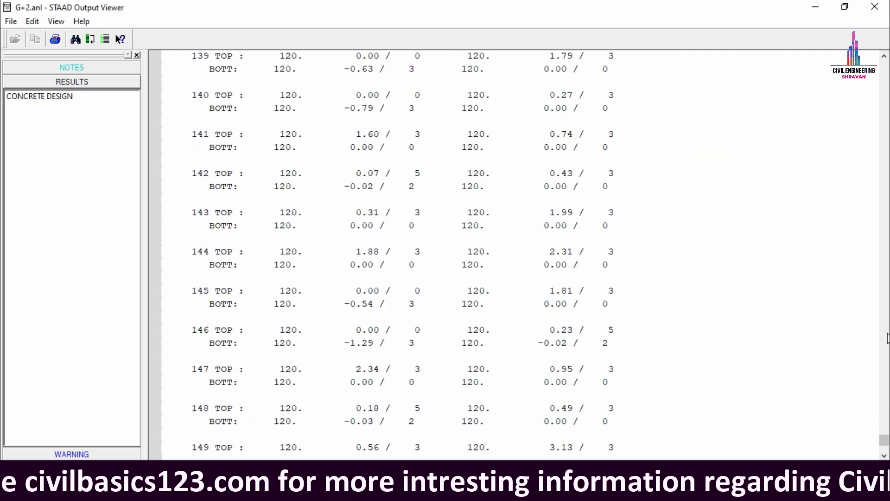
pyautogui.click(887, 338)
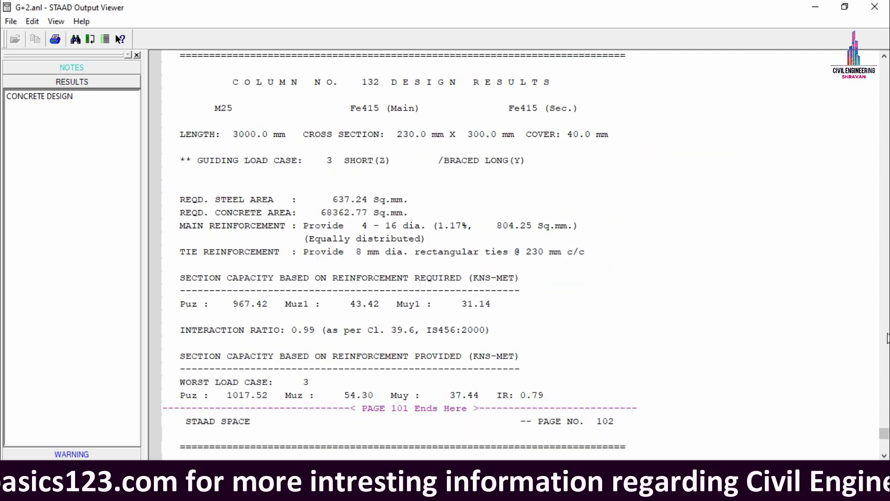
pyautogui.click(884, 449)
pyautogui.click(884, 450)
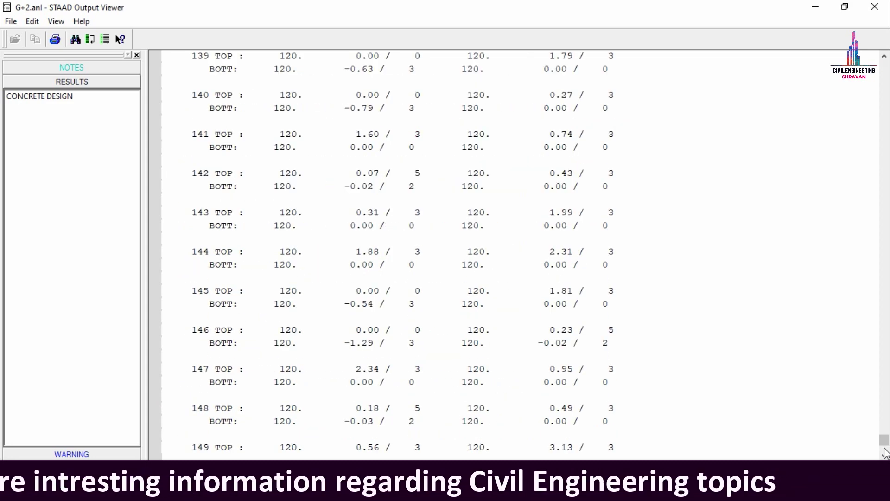
pyautogui.click(230, 97)
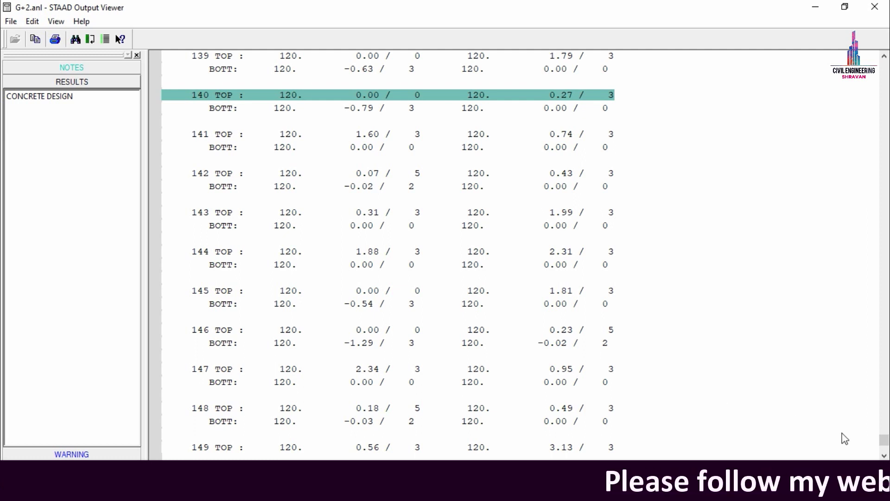
pyautogui.click(883, 455)
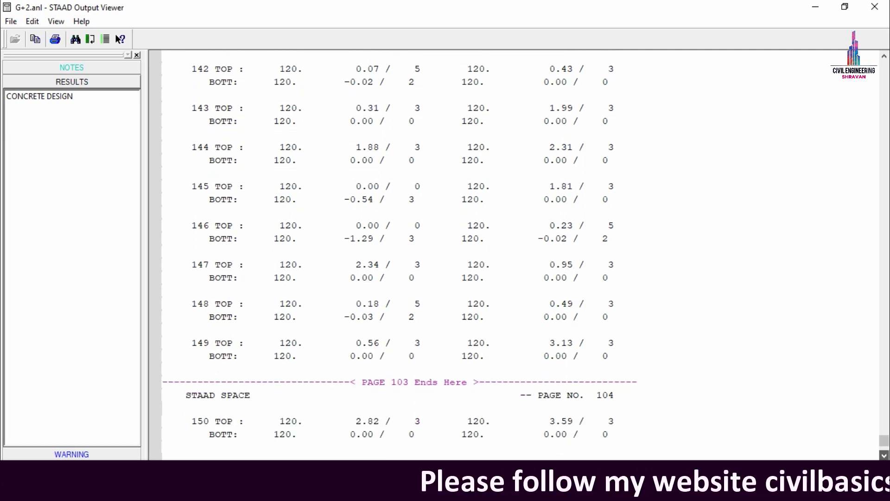
pyautogui.click(885, 424)
pyautogui.click(885, 424)
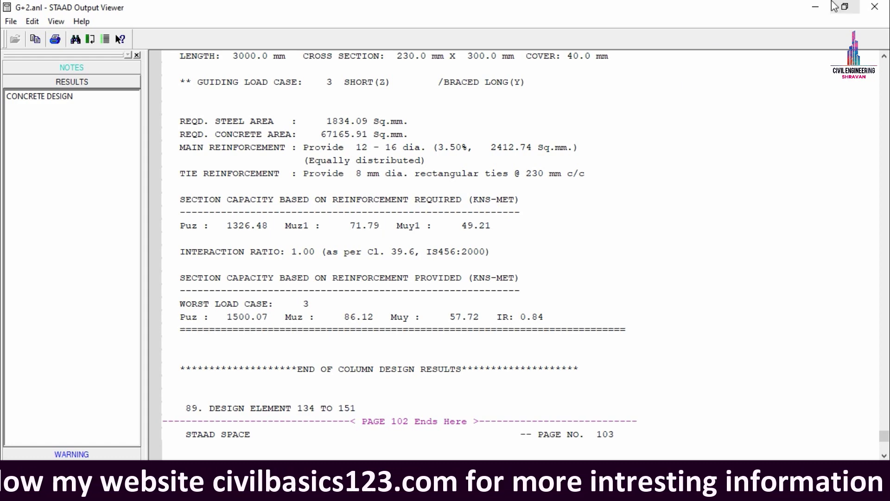
# - Minimize the output and, in CSiDetail, view storey 2's slab floor framing plan, top rebar plan and bottom rebar plan
pyautogui.click(816, 7)
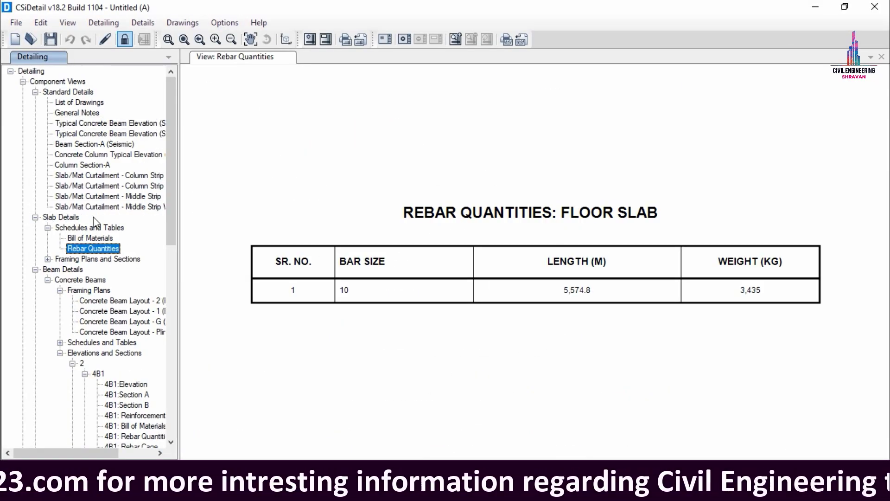
pyautogui.click(48, 260)
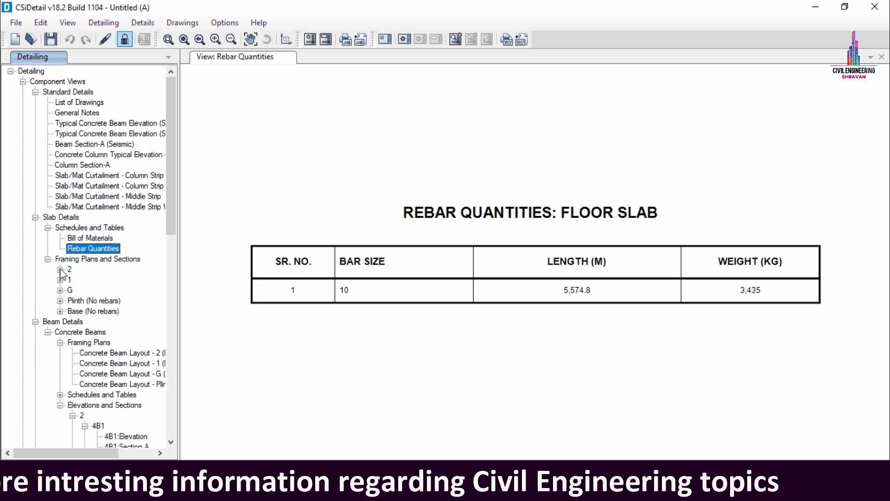
pyautogui.moveTo(171, 198); pyautogui.dragTo(181, 256)
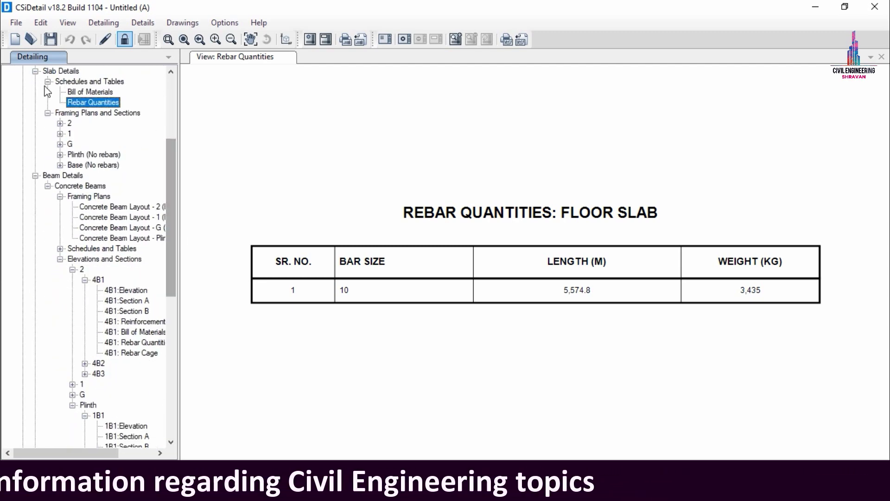
pyautogui.click(60, 123)
pyautogui.doubleClick(137, 135)
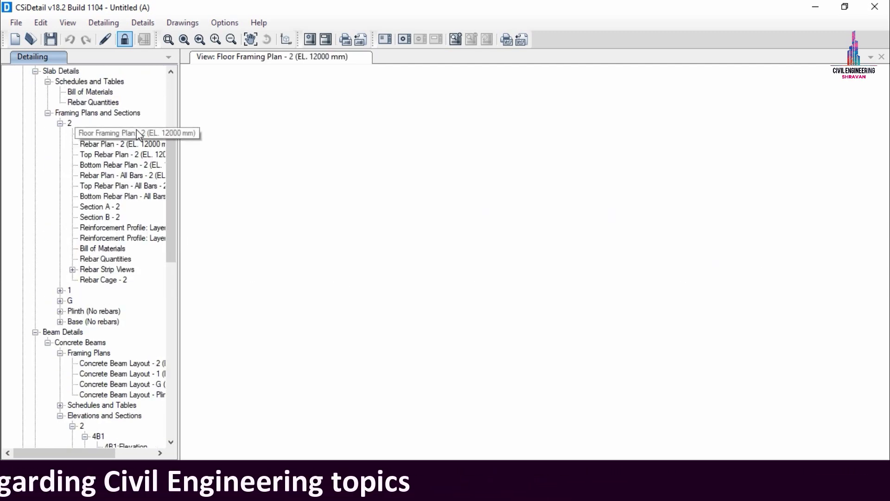
pyautogui.doubleClick(113, 154)
pyautogui.doubleClick(115, 165)
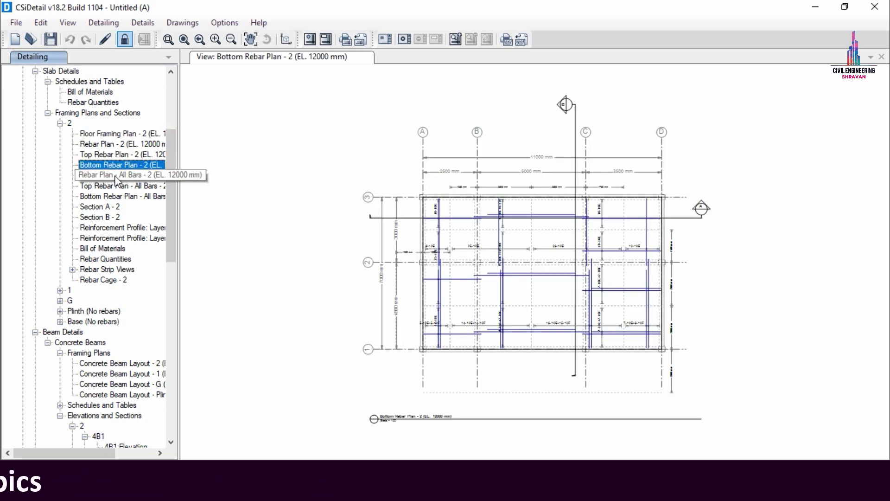
# - View the top and bottom rebar plans showing all bars for the storey 2 slab
pyautogui.doubleClick(132, 185)
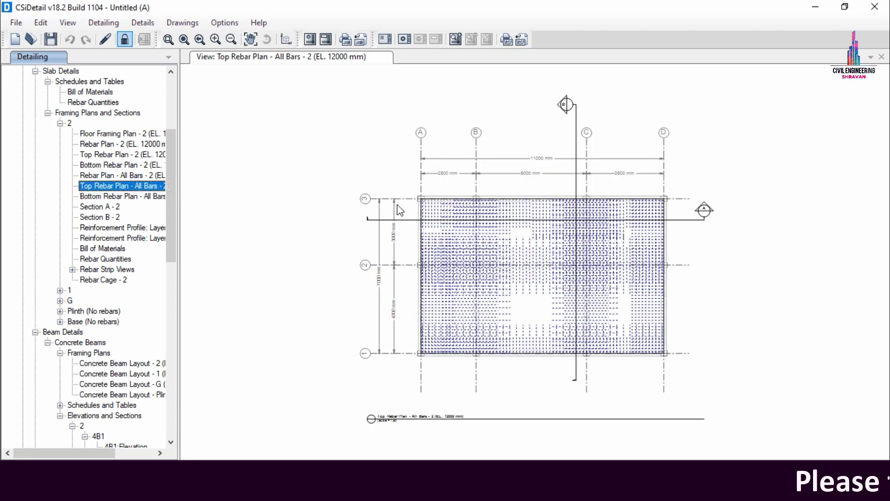
pyautogui.scroll(1, 479, 231)
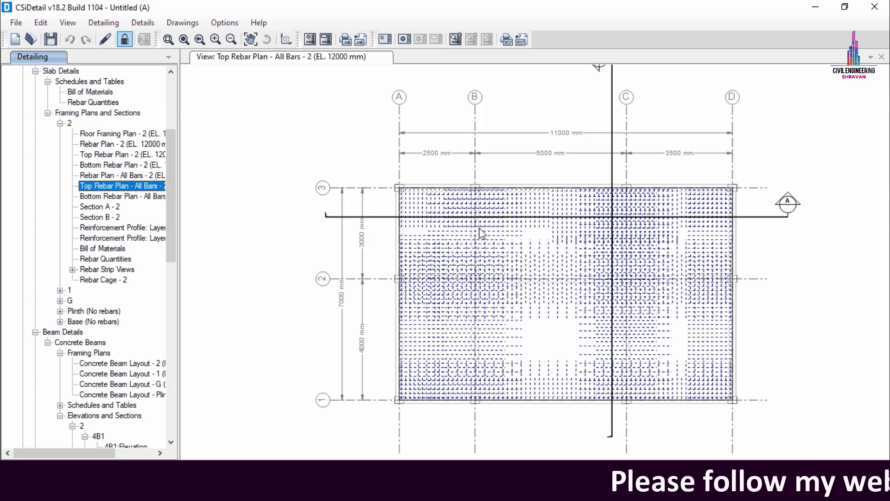
pyautogui.doubleClick(113, 197)
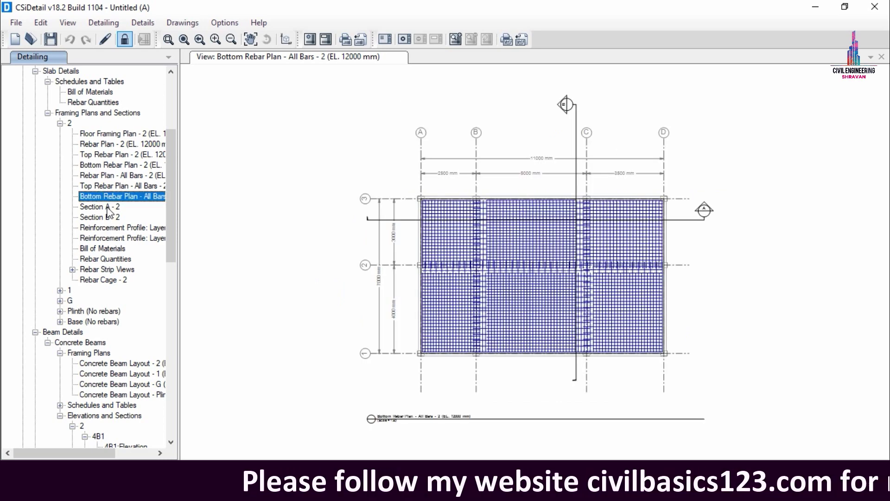
# - Examine the slab reinforcement in Section A - 2 up close, then view Section B - 2
pyautogui.doubleClick(110, 207)
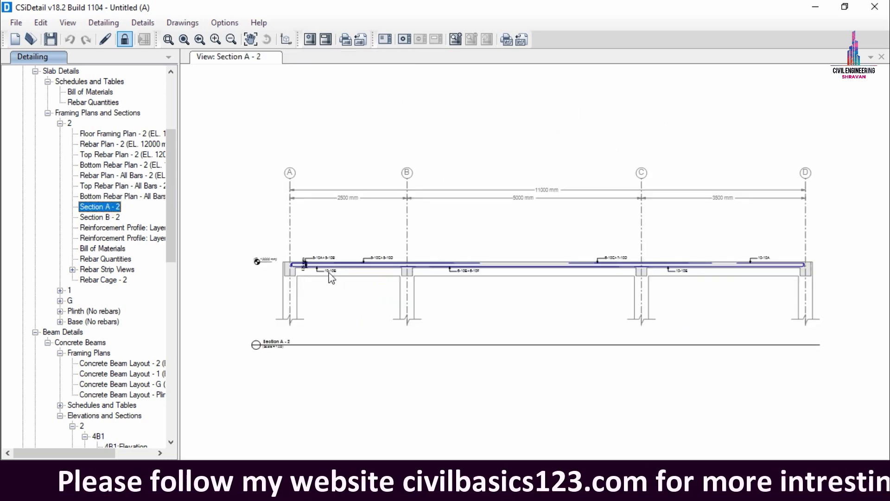
pyautogui.scroll(1, 329, 272)
pyautogui.scroll(3, 307, 272)
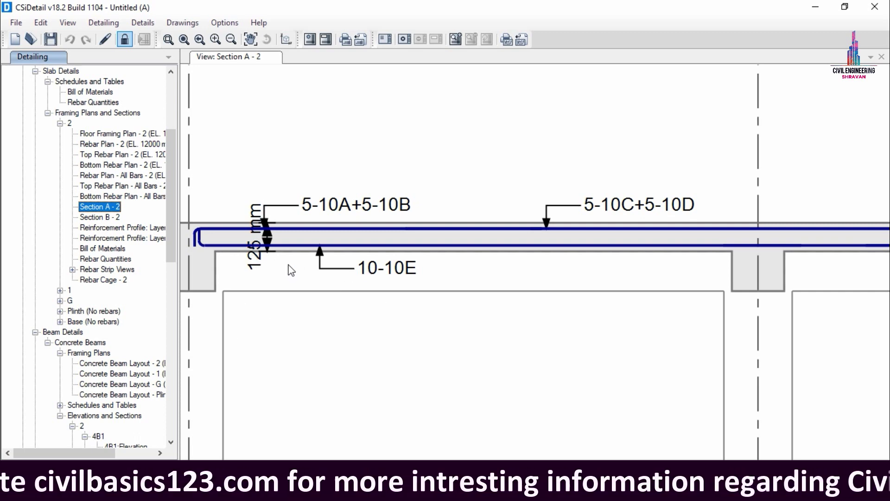
pyautogui.scroll(-2, 291, 269)
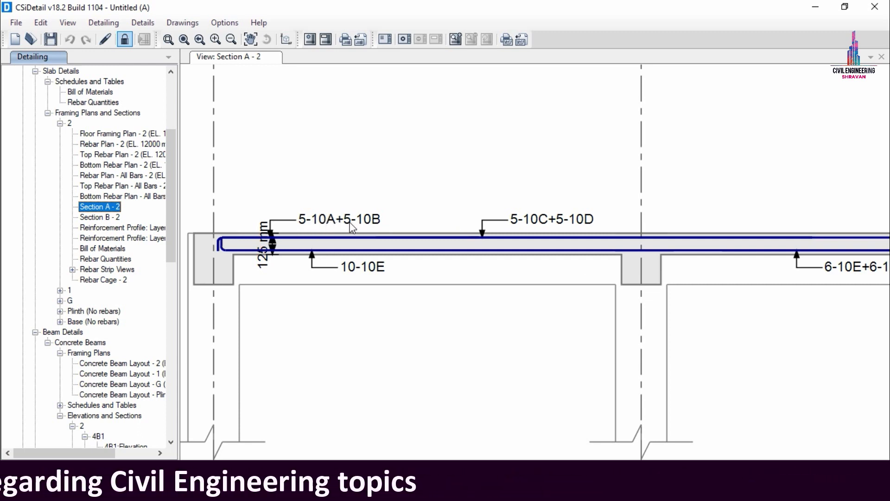
pyautogui.scroll(-5, 223, 195)
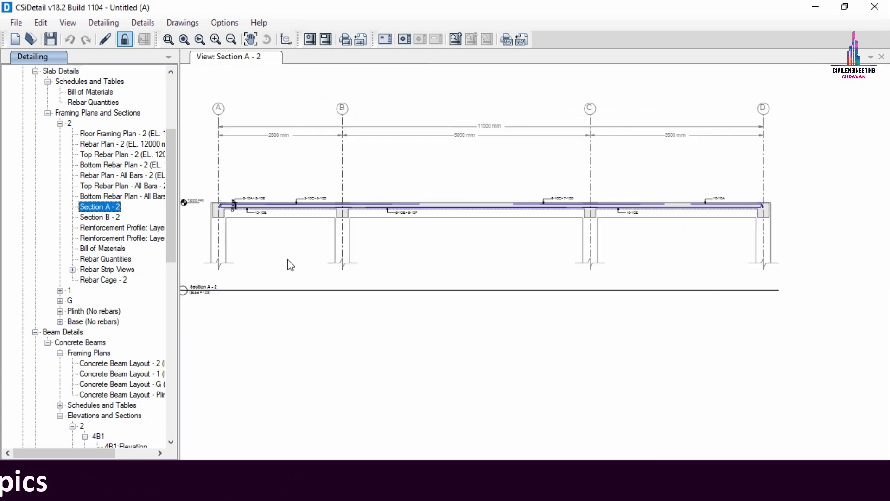
pyautogui.click(111, 218)
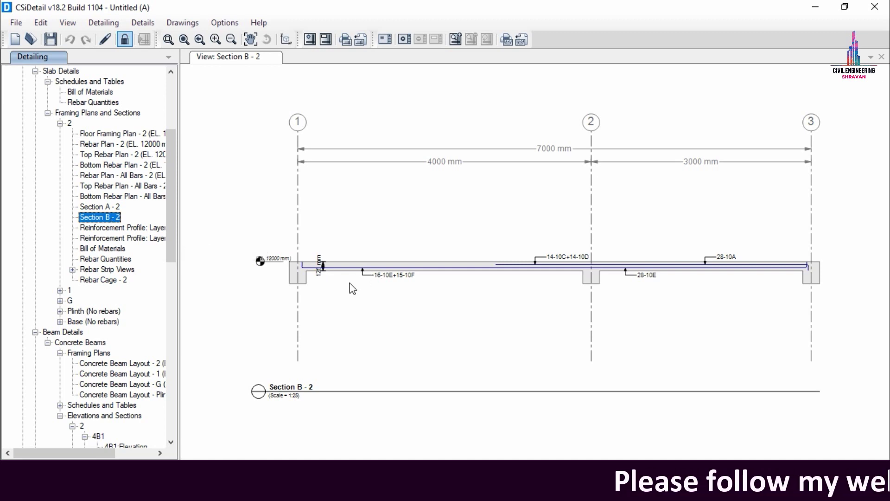
# - View the storey 2 slab's bill of materials and rebar quantities, then return to the bill of materials
pyautogui.click(102, 249)
pyautogui.click(100, 259)
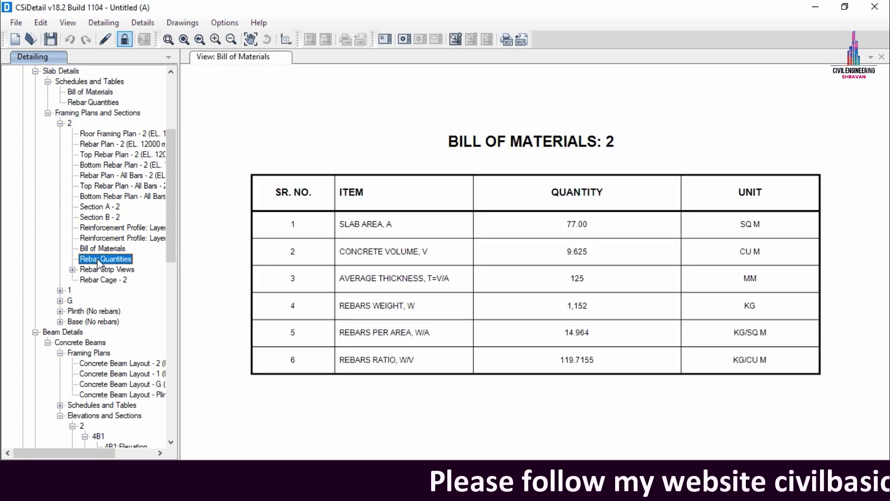
pyautogui.click(97, 251)
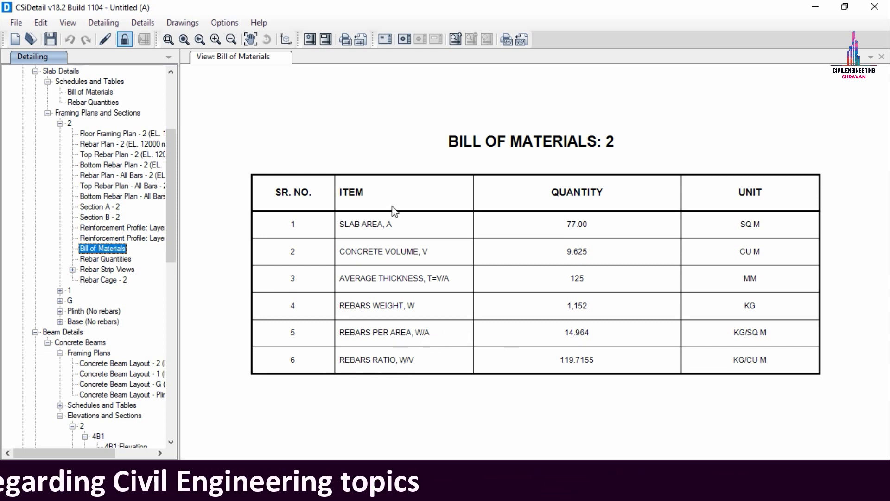
pyautogui.click(347, 225)
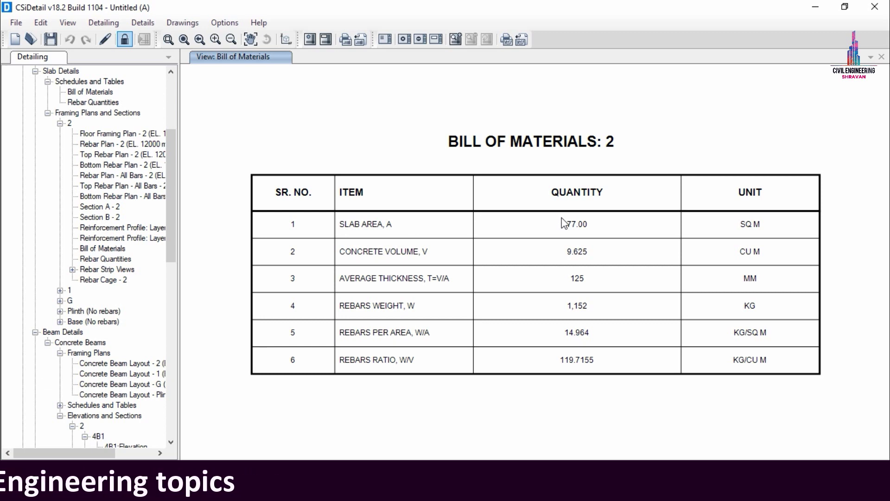